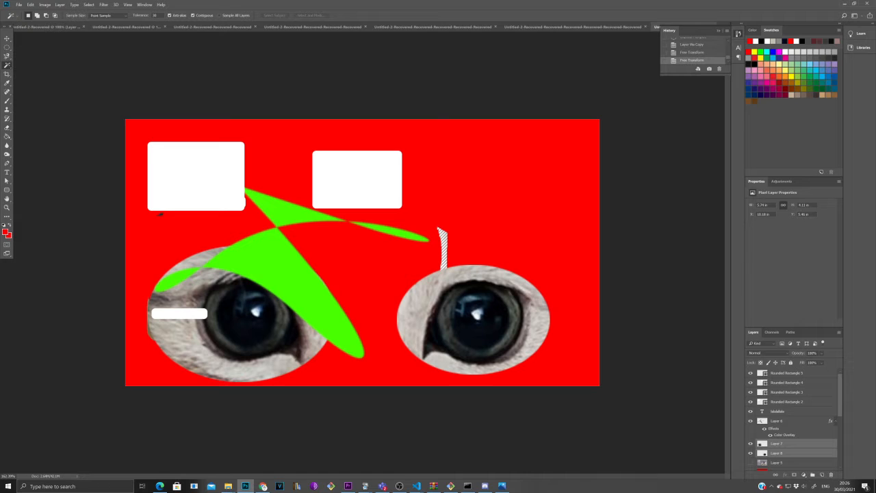
Move the green shape on Layer 6 down and to the right, and scale it to about 85%
click(7, 38)
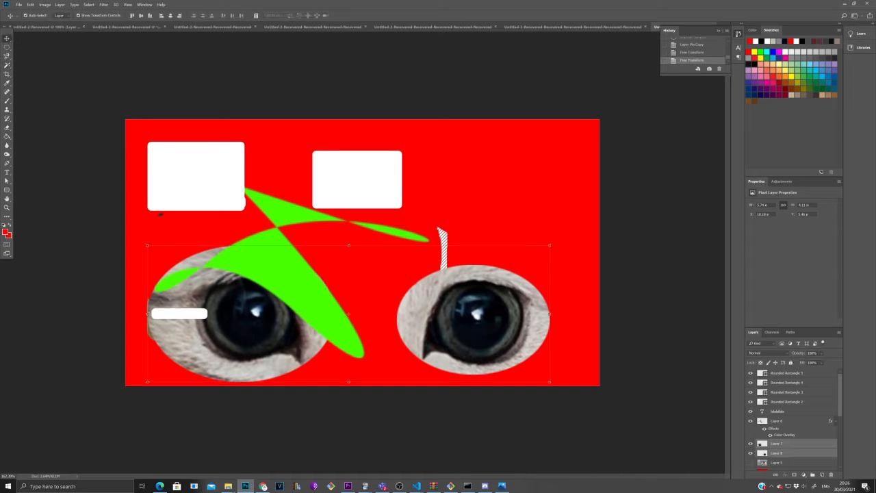
click(282, 250)
drag(282, 250, 307, 282)
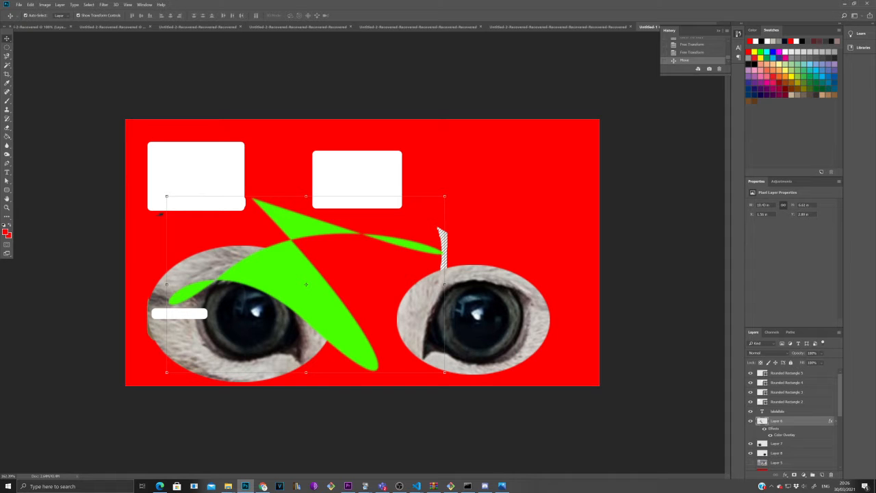
drag(166, 197, 207, 222)
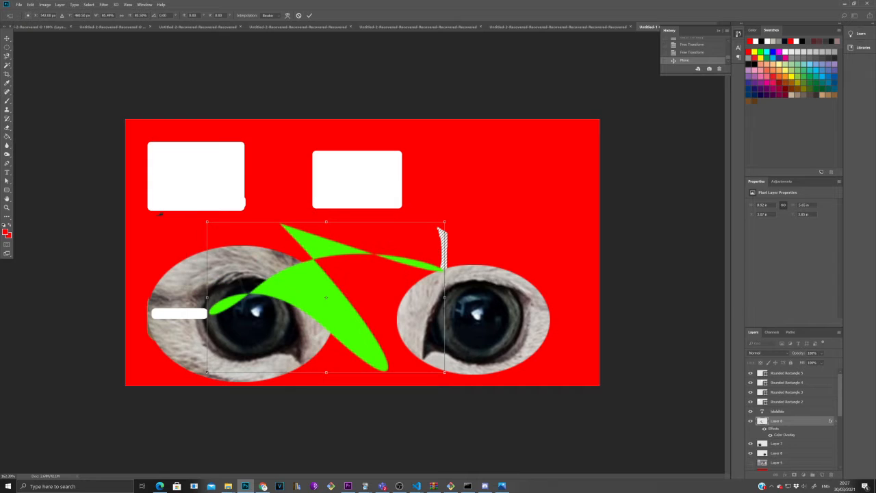
key(m)
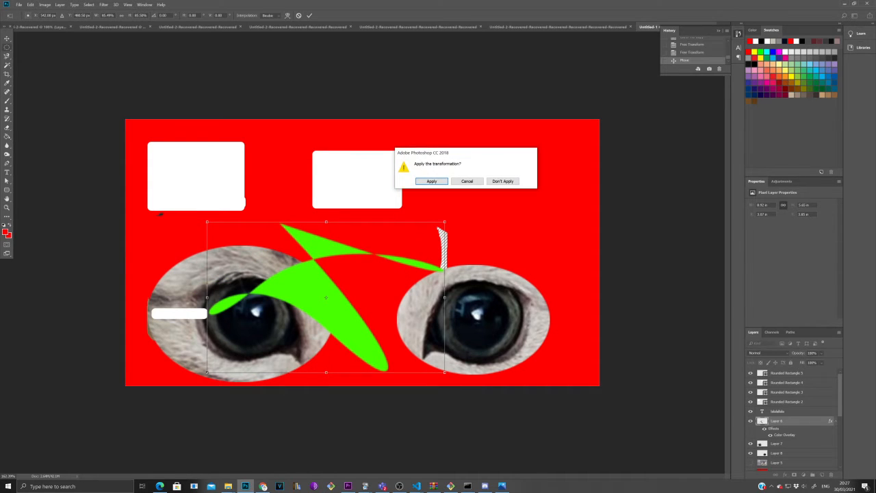
key(Return)
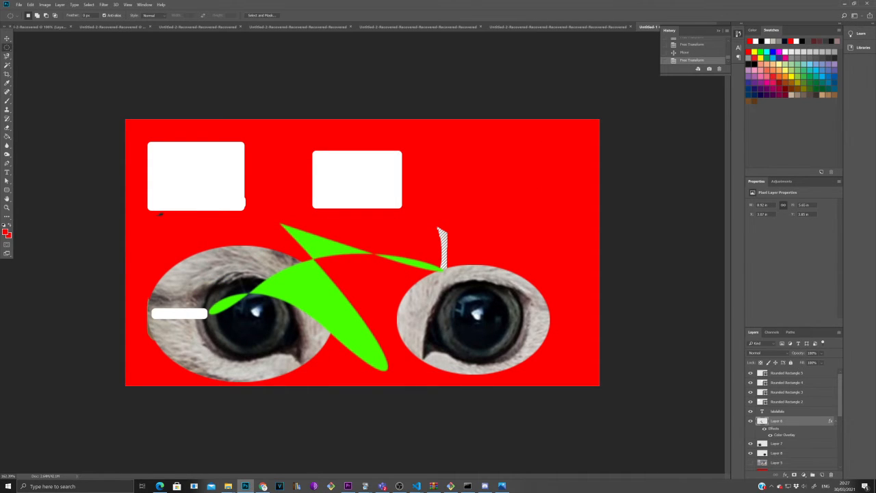
Select the area around the green shape with the Rectangular Marquee and copy it to a new layer
right_click(7, 48)
click(41, 46)
drag(163, 177, 549, 377)
key(ctrl+j)
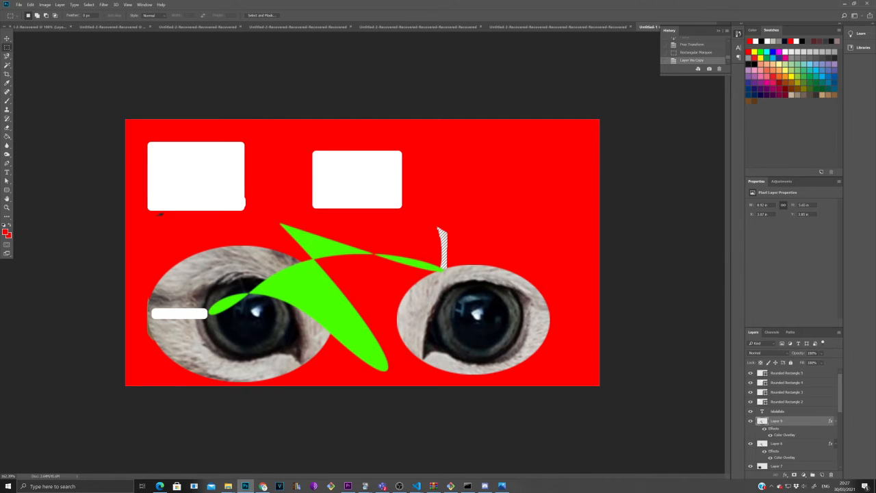
Hide Layer 6 and toggle the visibility of Layer 9 to check the copied green shape
click(750, 443)
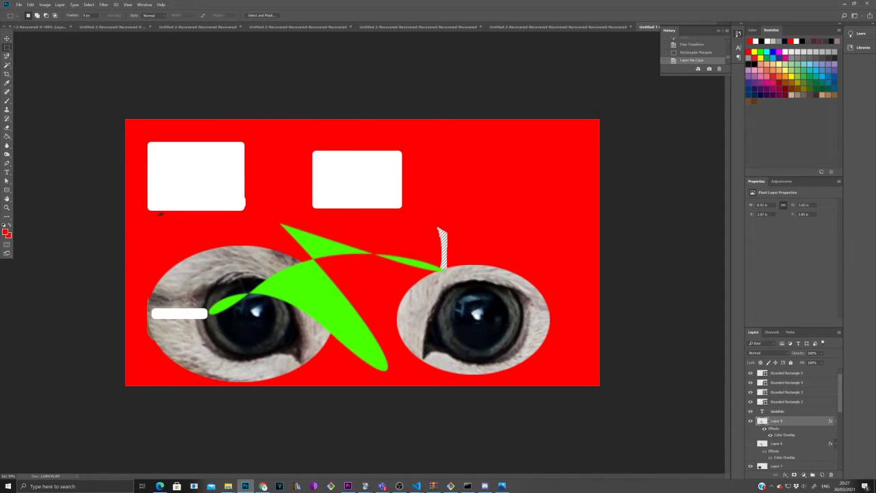
click(750, 421)
click(750, 421)
right_click(6, 48)
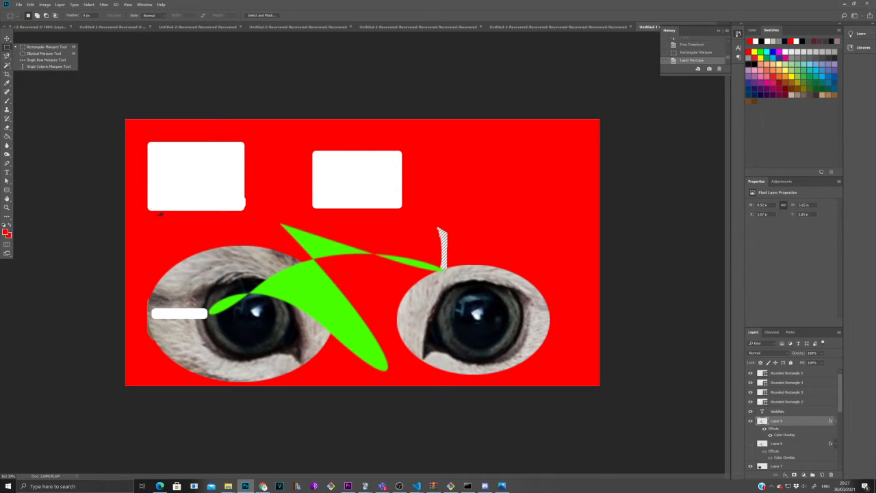
click(7, 47)
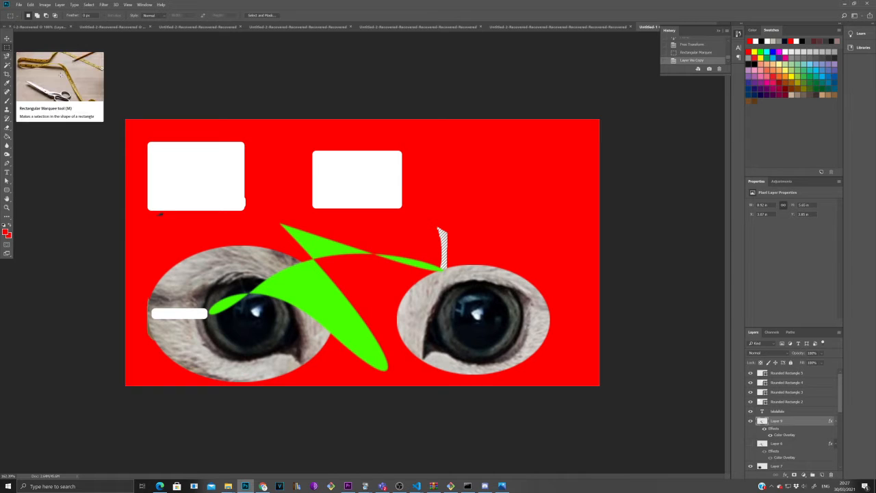
Trace the outline of the green shape with the Magnetic Lasso and copy the selection to a new layer
click(7, 56)
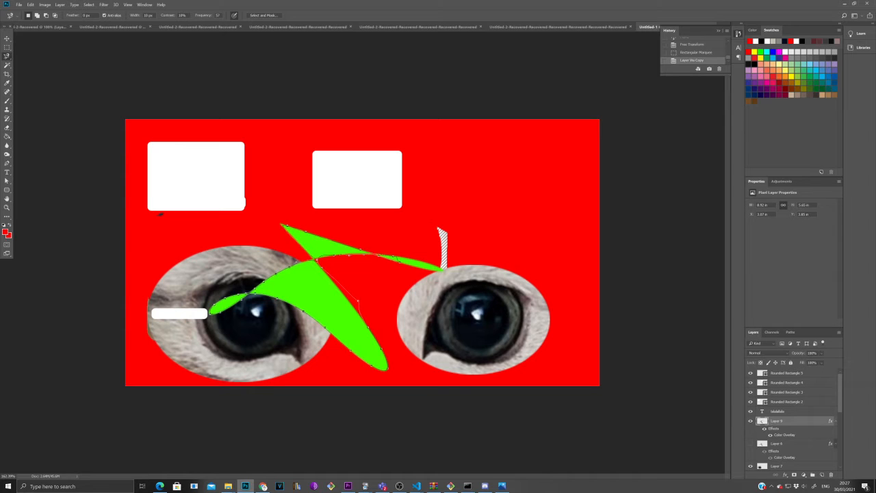
key(Return)
key(j)
click(750, 443)
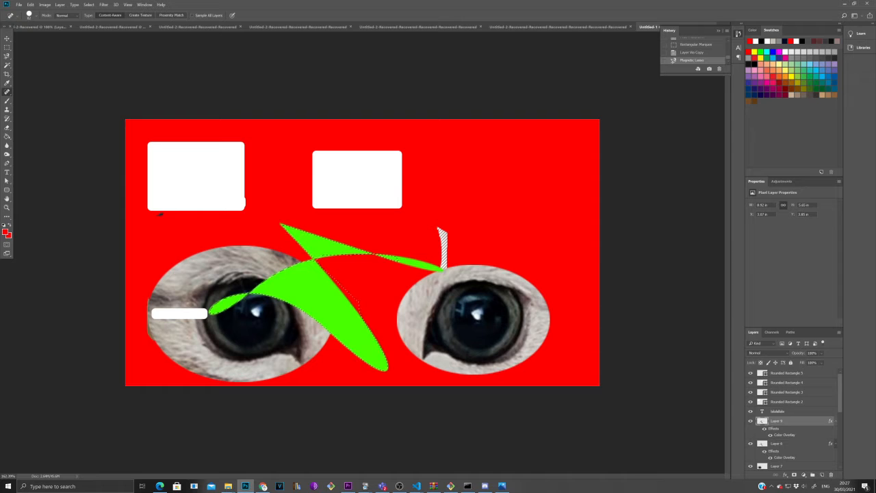
click(750, 421)
key(ctrl+j)
click(750, 443)
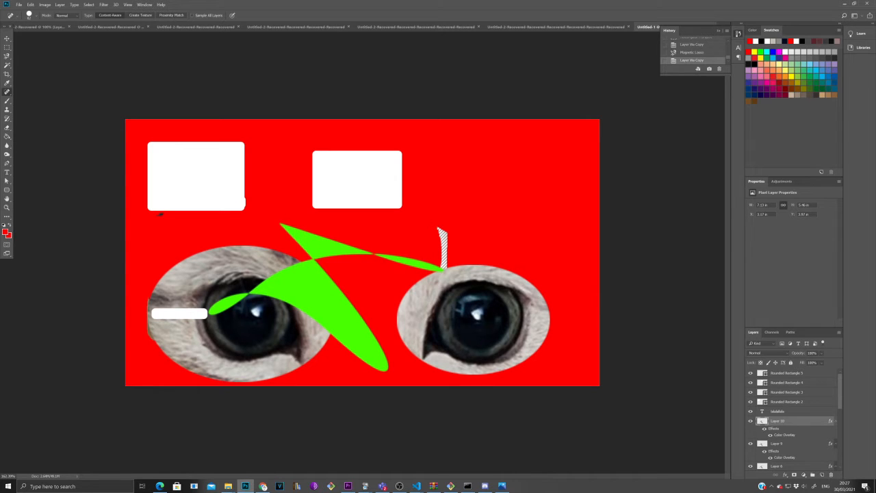
Paint several Spot Healing Brush strokes across the green shape on Layer 10
drag(277, 229, 376, 254)
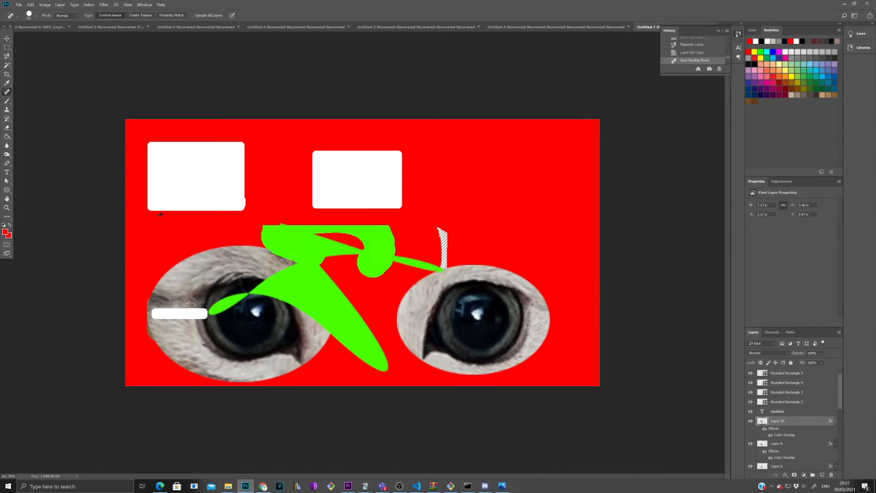
drag(355, 296, 255, 303)
drag(318, 337, 374, 327)
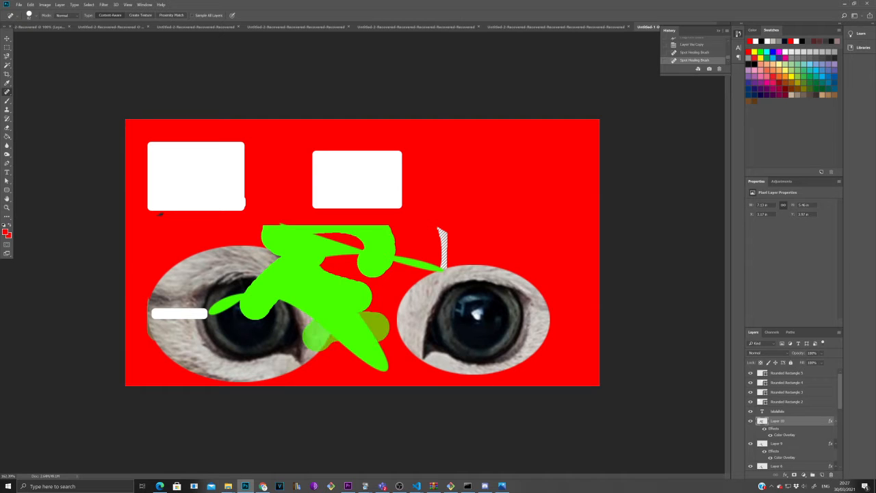
Apply the Red Eye tool to the pupils of both animal eyes
right_click(7, 92)
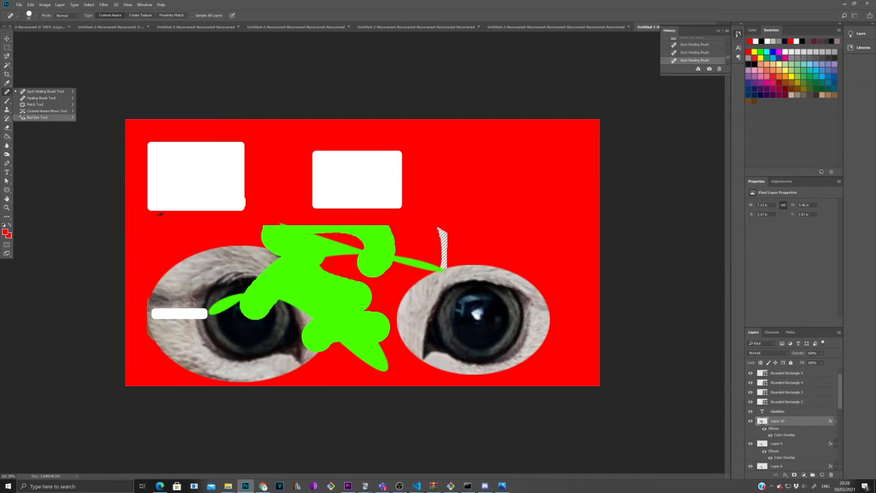
click(37, 117)
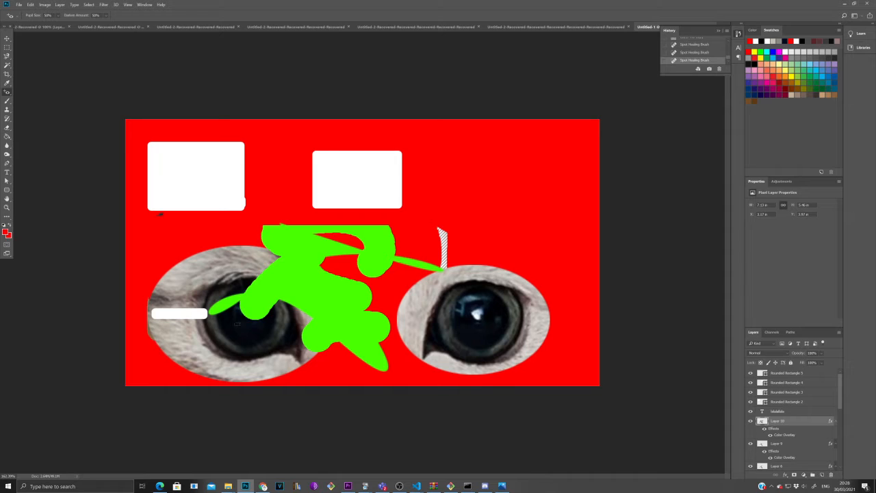
click(244, 334)
click(482, 325)
drag(449, 293, 507, 342)
right_click(483, 324)
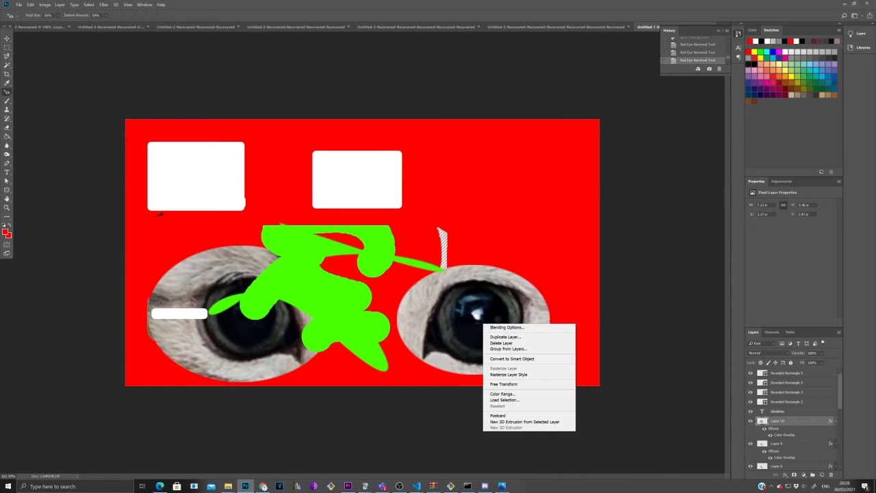
key(Escape)
Paint large looping Brush strokes across the whole canvas on Layer 10
key(b)
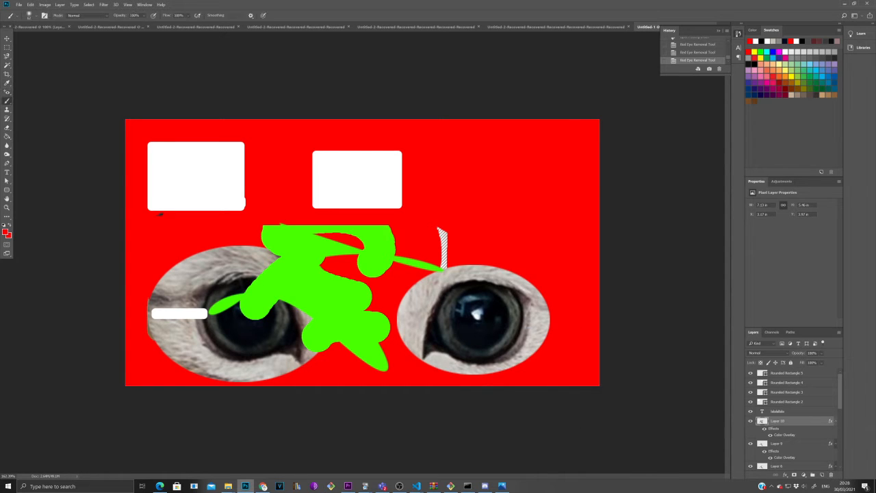
mouse_move(246, 331)
mouse_down()
mouse_move(236, 321)
mouse_move(264, 270)
mouse_move(213, 245)
mouse_move(192, 360)
mouse_move(410, 253)
mouse_move(479, 154)
mouse_move(205, 226)
mouse_up()
mouse_move(601, 115)
mouse_down()
mouse_move(448, 183)
mouse_move(466, 259)
mouse_up()
Paint over the canvas with the Art History Brush using the Tight Short style
click(7, 118)
click(7, 101)
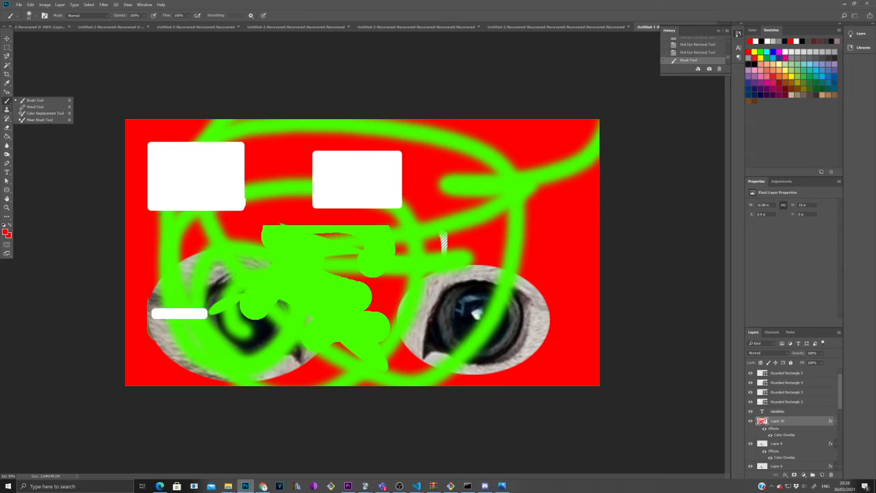
click(7, 109)
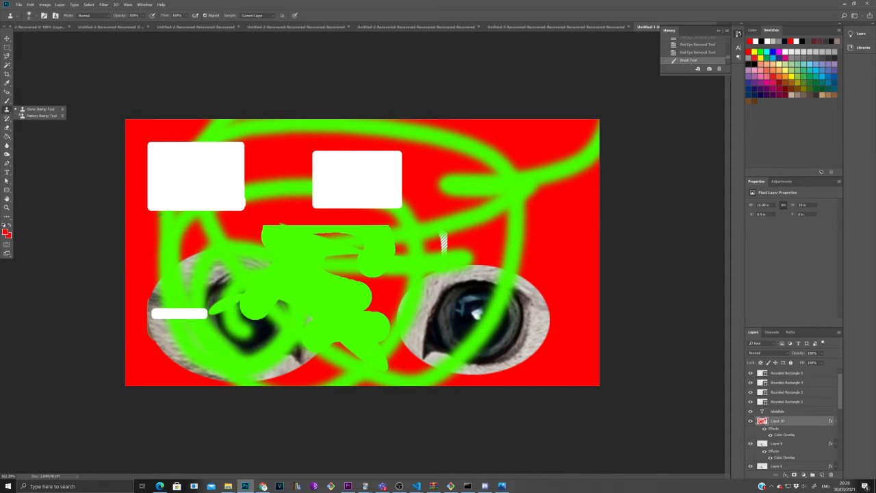
click(7, 118)
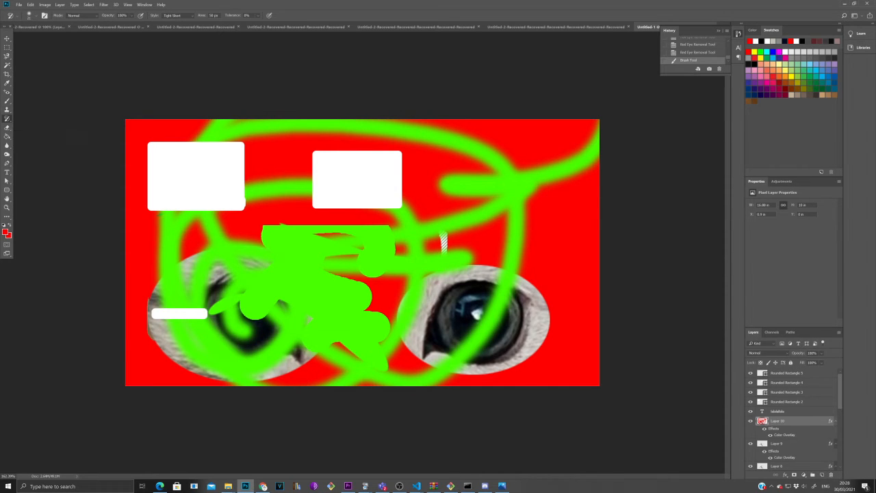
mouse_move(260, 208)
mouse_down()
mouse_move(490, 240)
mouse_move(158, 274)
mouse_move(263, 171)
mouse_up()
mouse_move(442, 240)
mouse_down()
mouse_move(294, 294)
mouse_move(383, 171)
mouse_move(455, 181)
mouse_move(442, 188)
mouse_up()
Erase the painted strokes on Layer 10, reduce the eraser size and set its hardness to 100%
key(e)
mouse_move(674, 171)
mouse_down()
mouse_move(665, 196)
mouse_move(667, 171)
mouse_up()
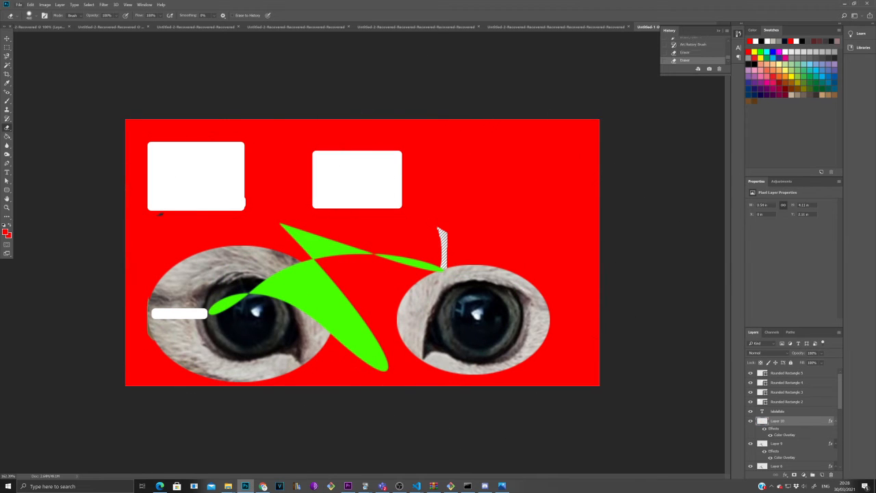
click(36, 15)
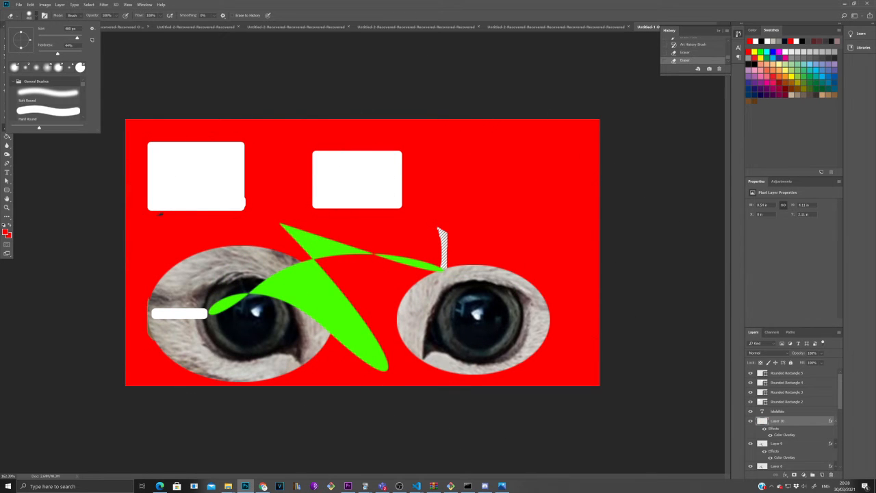
text(236)
key(Return)
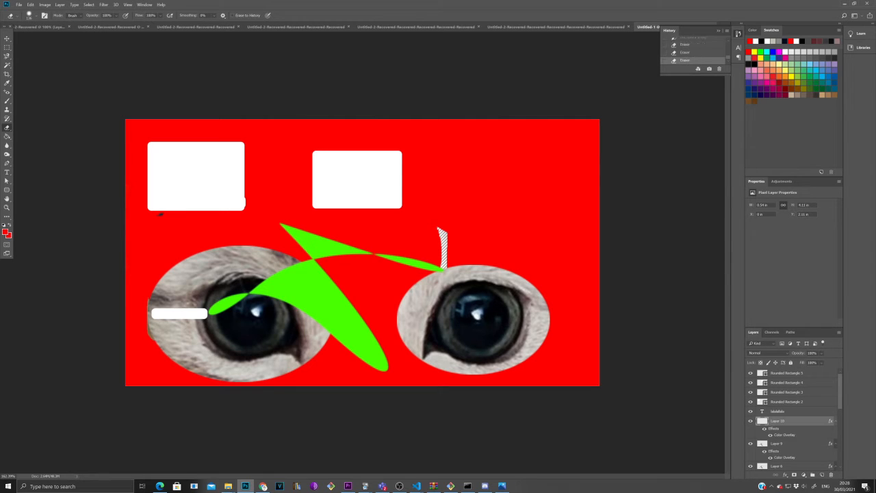
click(37, 15)
drag(57, 54, 82, 54)
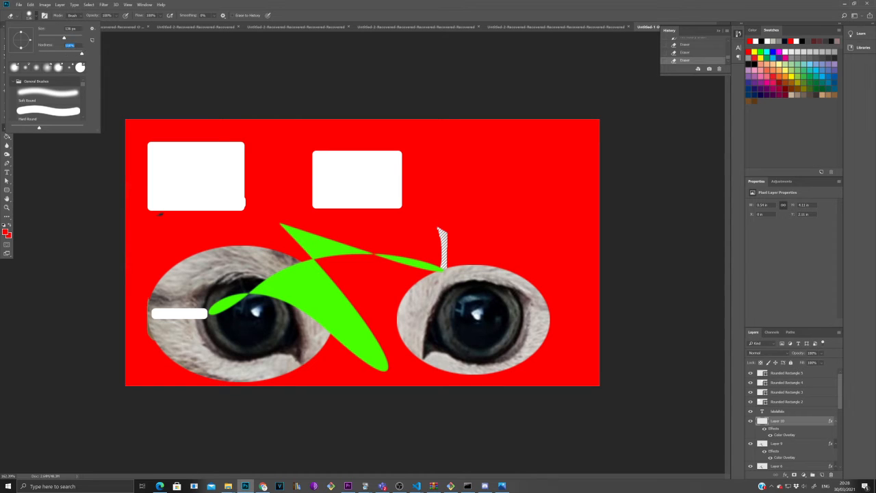
key(Return)
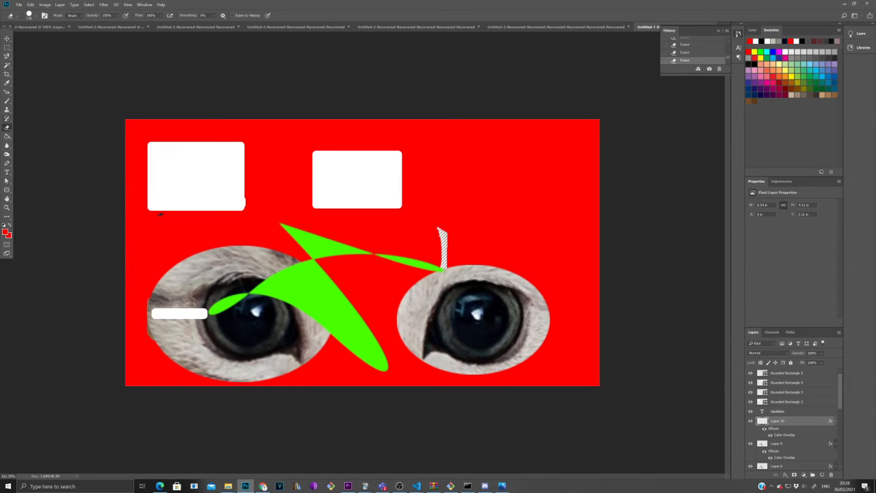
Fill Layer 10 with the foreground colour using the Paint Bucket
key(g)
click(160, 213)
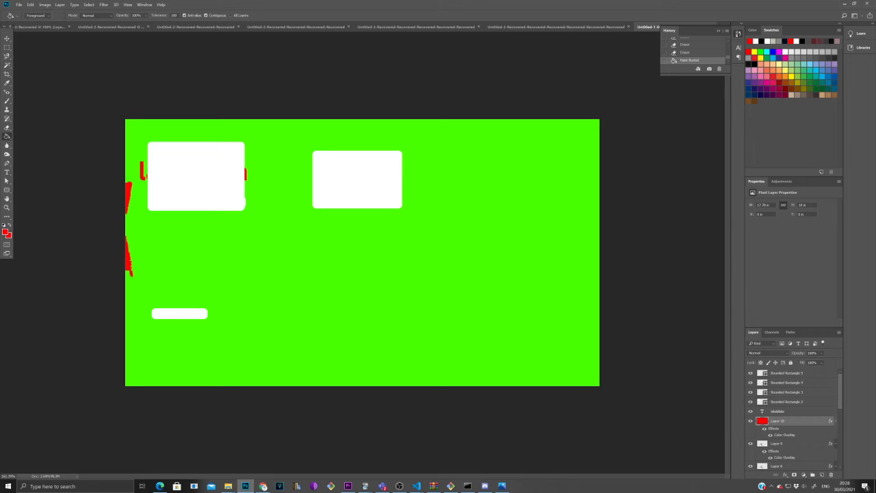
click(157, 220)
click(157, 221)
Apply the Blur tool at 50% strength to a spot on the filled Layer 10
click(7, 146)
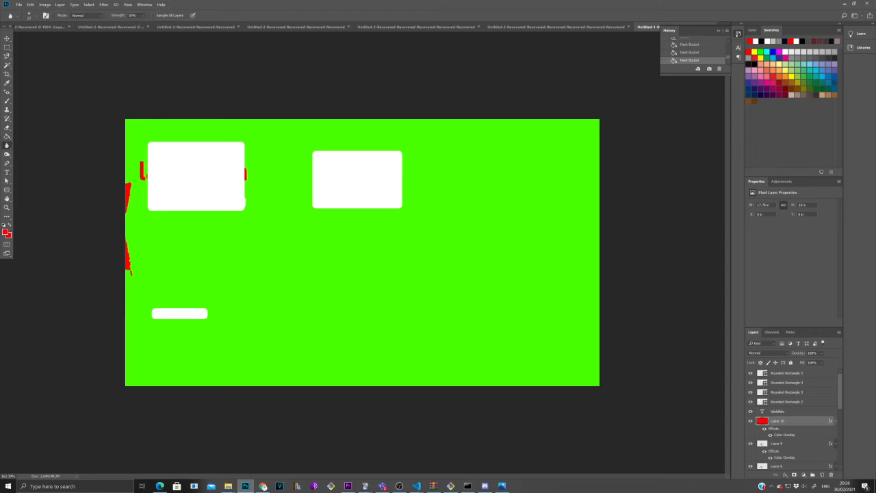
click(157, 220)
click(157, 220)
right_click(7, 145)
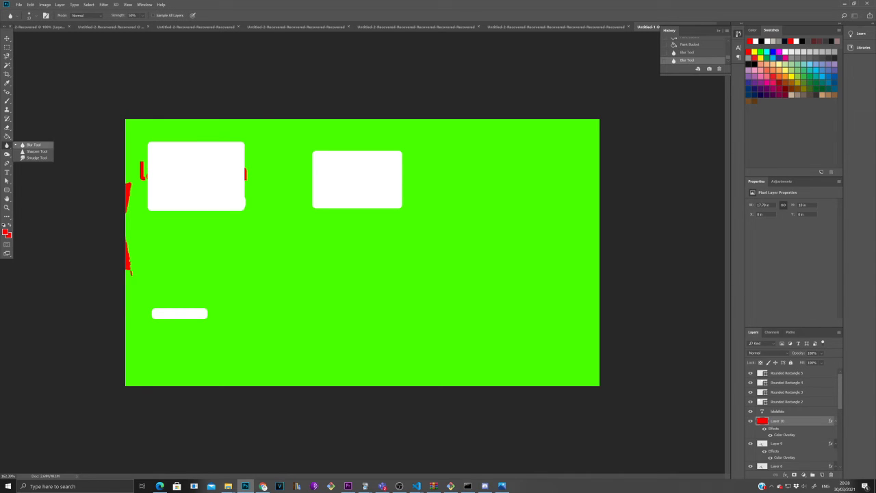
click(33, 145)
Move Layer 7 directly above Layer 10 in the layer order
scroll(787, 431, down, 5)
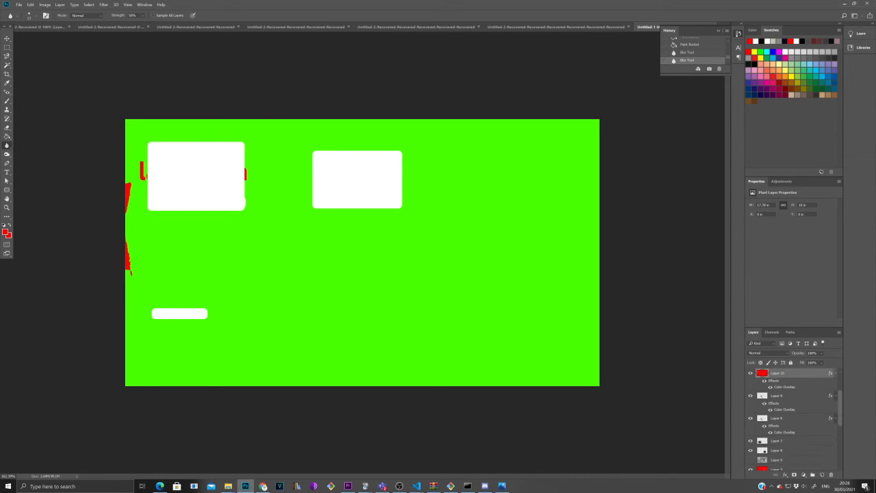
click(787, 441)
drag(787, 440, 787, 369)
scroll(787, 373, up, 2)
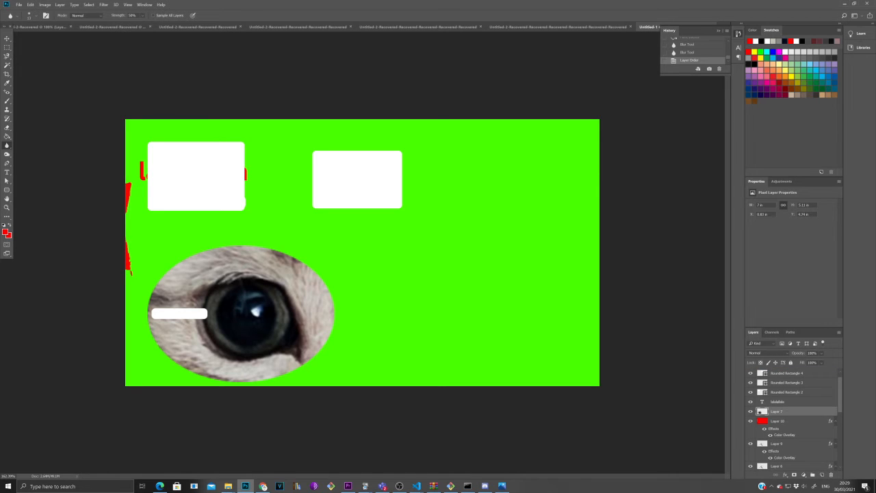
Move the eye image on Layer 7 up and right to about the middle of the canvas
click(255, 308)
drag(301, 284, 408, 226)
click(408, 227)
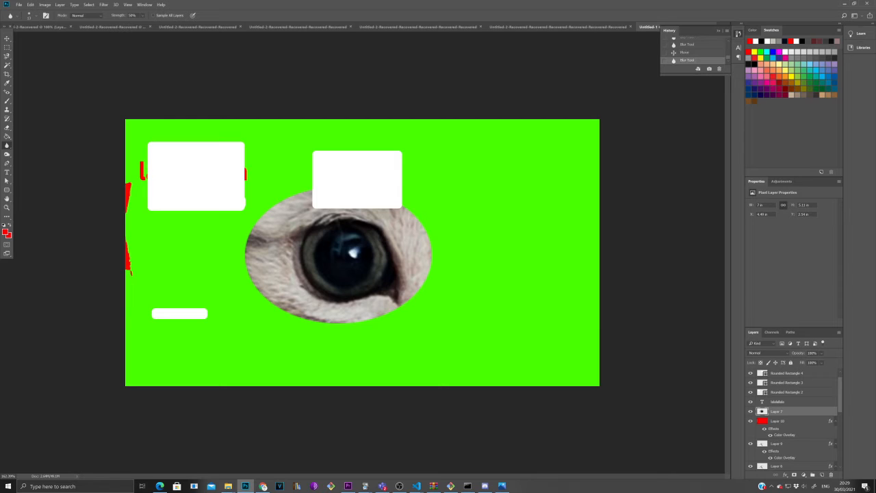
Blur the highlight in the eye's pupil, enlarging the Blur tool's brush and raising its hardness
click(351, 253)
right_click(351, 253)
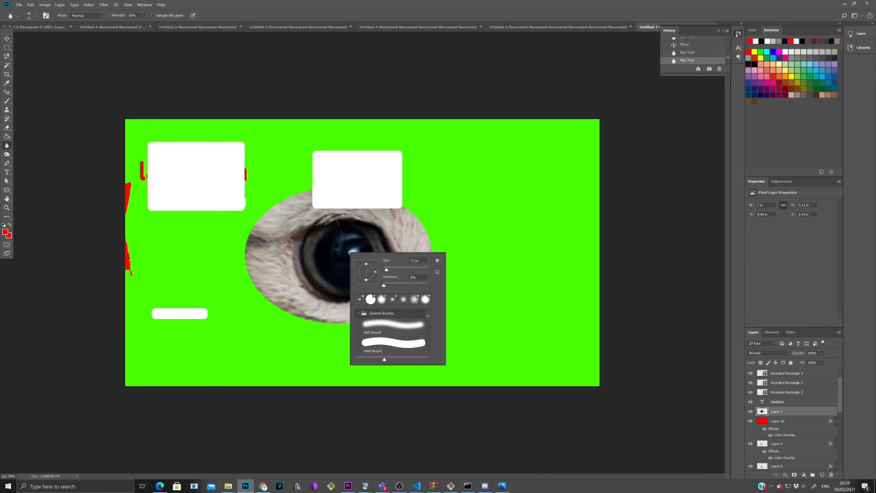
drag(387, 270, 428, 285)
key(Return)
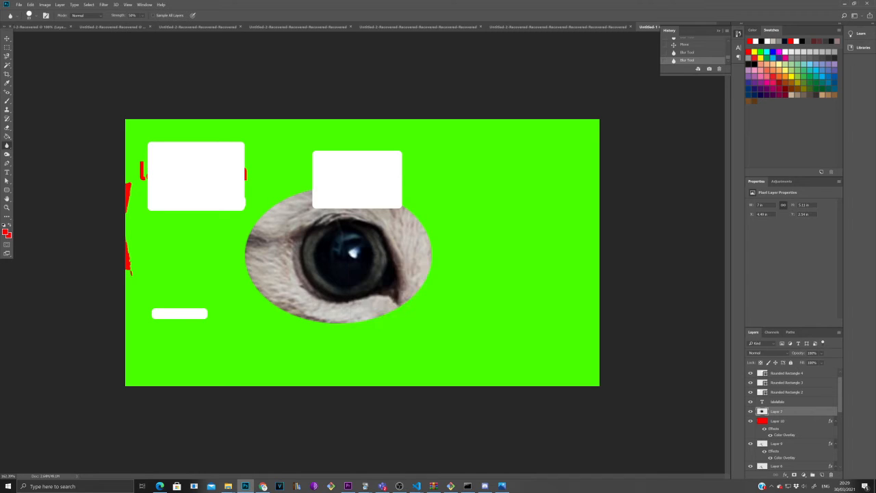
click(352, 253)
Darken the fur around the eye on Layer 7 with the Burn tool, using the Midtones range at 50% exposure
click(7, 154)
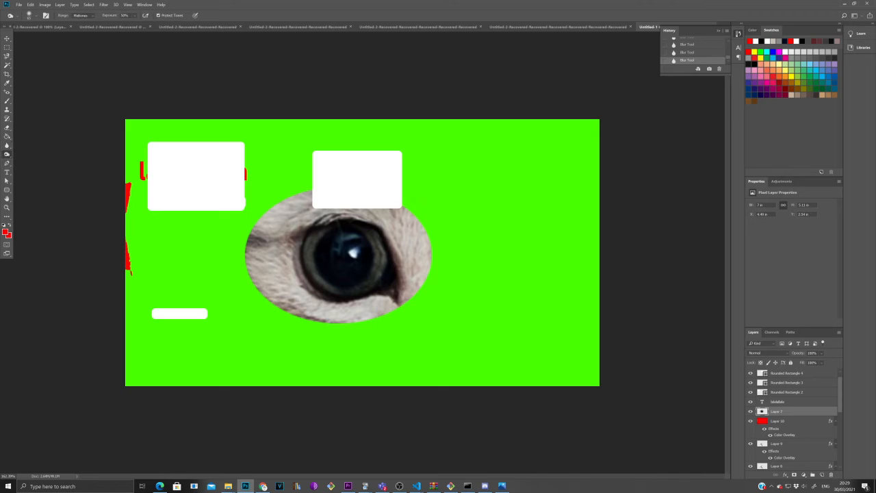
mouse_move(353, 254)
mouse_down()
mouse_move(269, 259)
mouse_move(275, 253)
mouse_move(261, 263)
mouse_move(290, 246)
mouse_move(278, 279)
mouse_move(378, 306)
mouse_move(274, 222)
mouse_move(347, 207)
mouse_move(299, 196)
mouse_up()
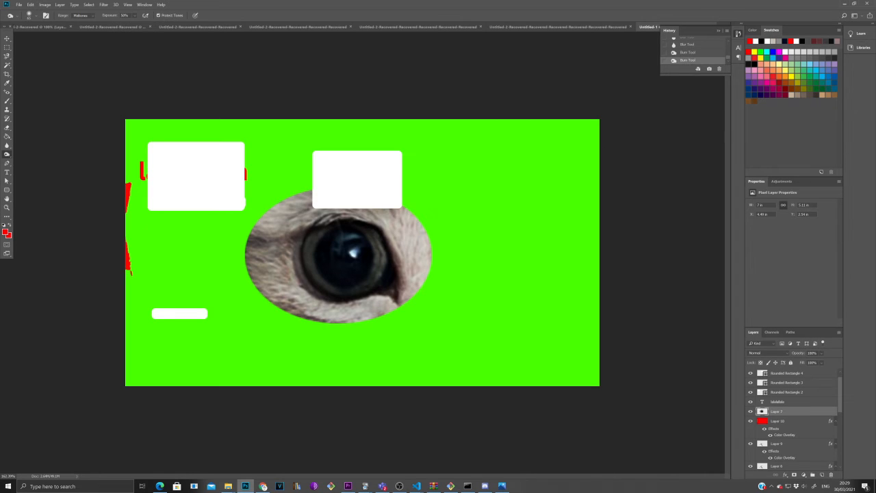
Draw a closed curved Pen path across the lower-left half of the eye, convert it to a selection and copy that area to a new layer
key(p)
click(260, 207)
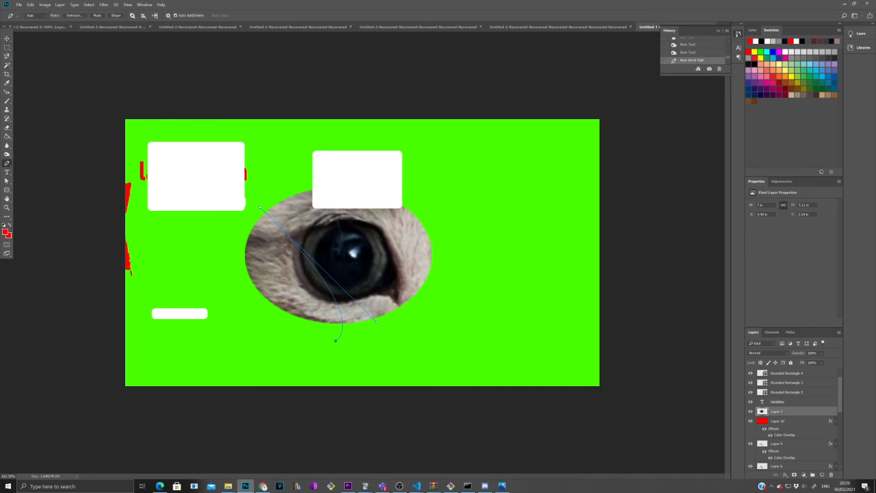
drag(335, 341, 472, 433)
drag(173, 263, 266, 169)
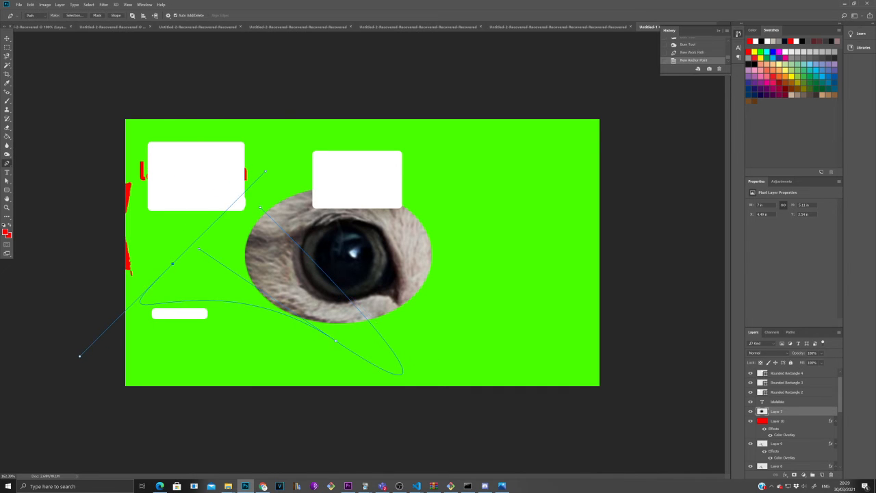
click(260, 206)
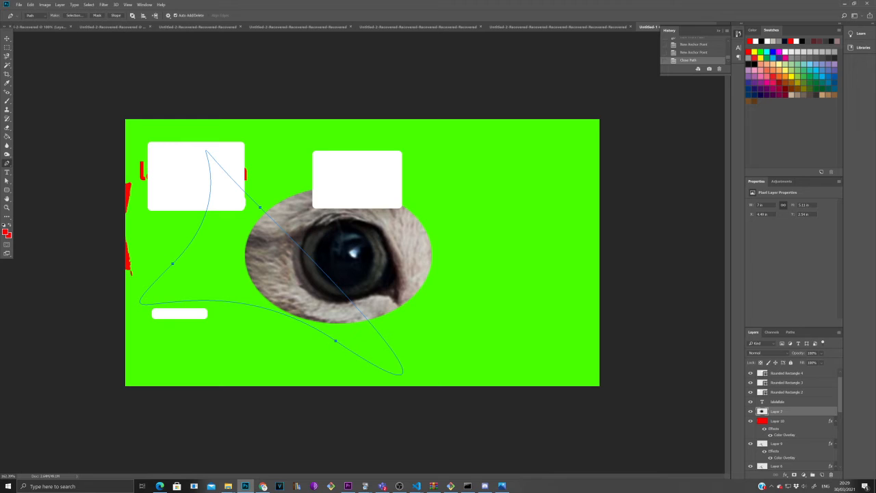
click(75, 15)
click(473, 138)
key(ctrl+j)
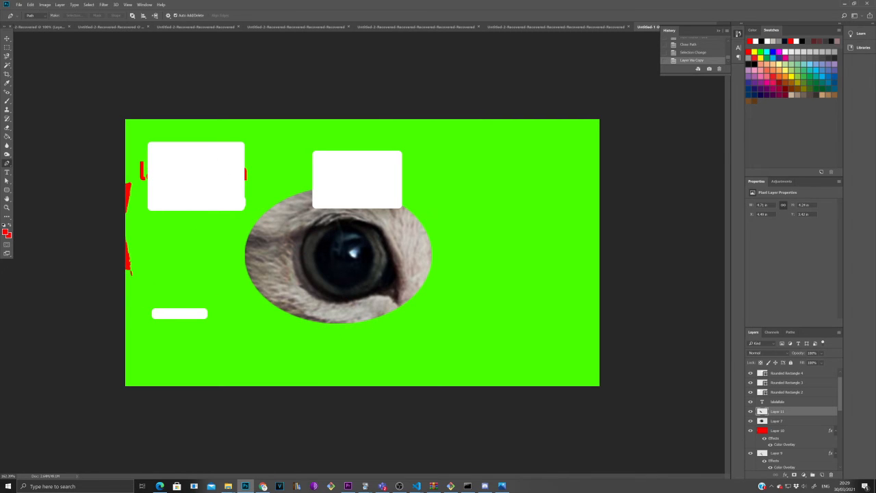
Apply a white Color Overlay at 100% opacity to the copied eye piece on Layer 11
right_click(776, 411)
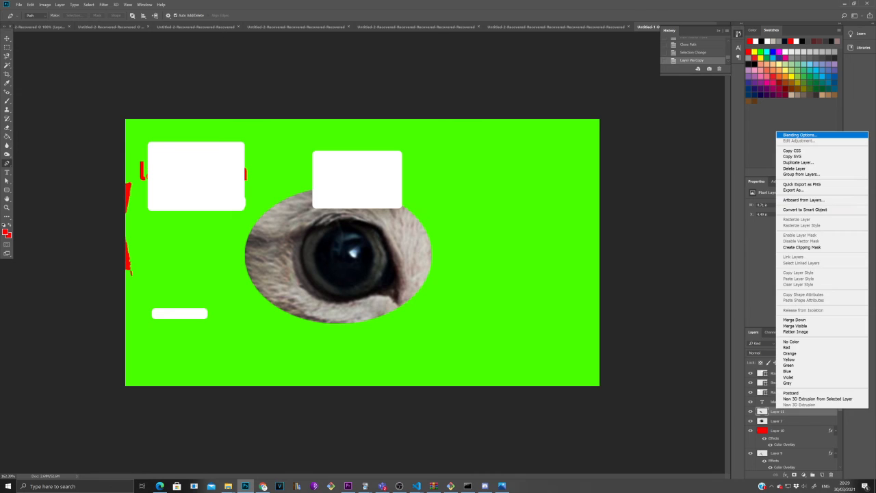
click(794, 135)
click(599, 262)
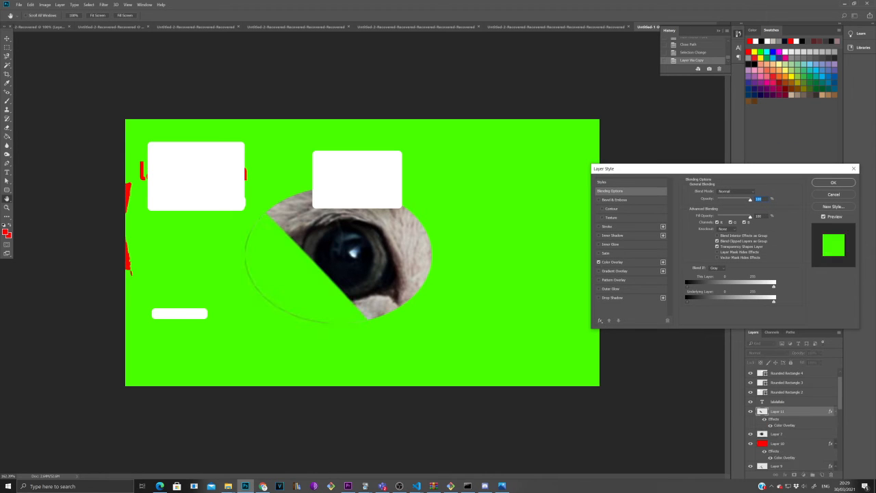
click(613, 262)
click(756, 192)
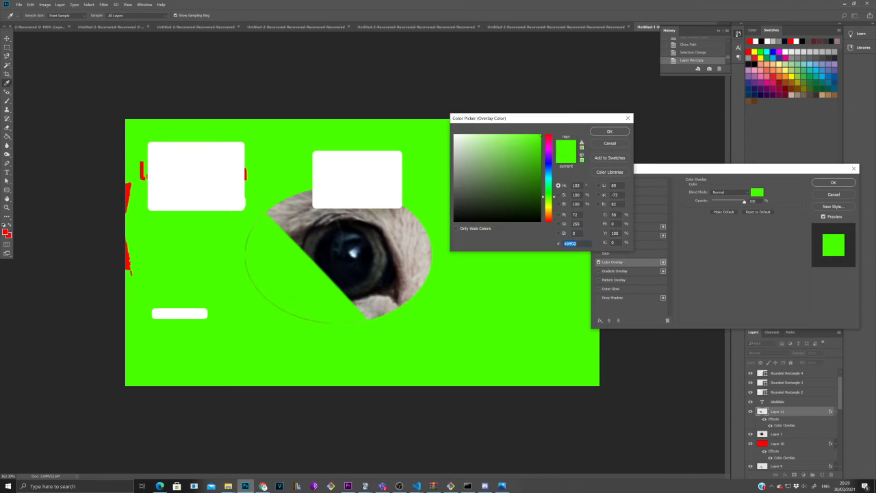
click(455, 137)
click(609, 131)
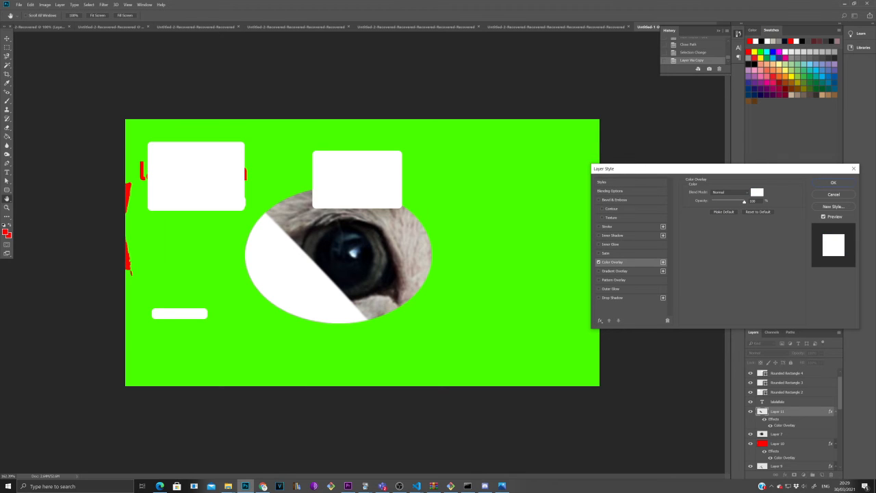
click(833, 182)
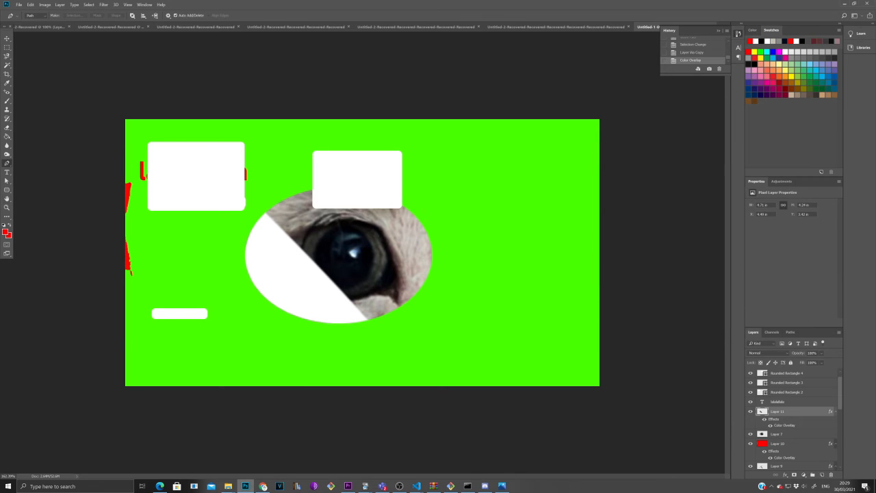
Add the red 72 pt text "happyjshdjkhs" across the lower-left part of the eye and commit it
key(t)
click(222, 267)
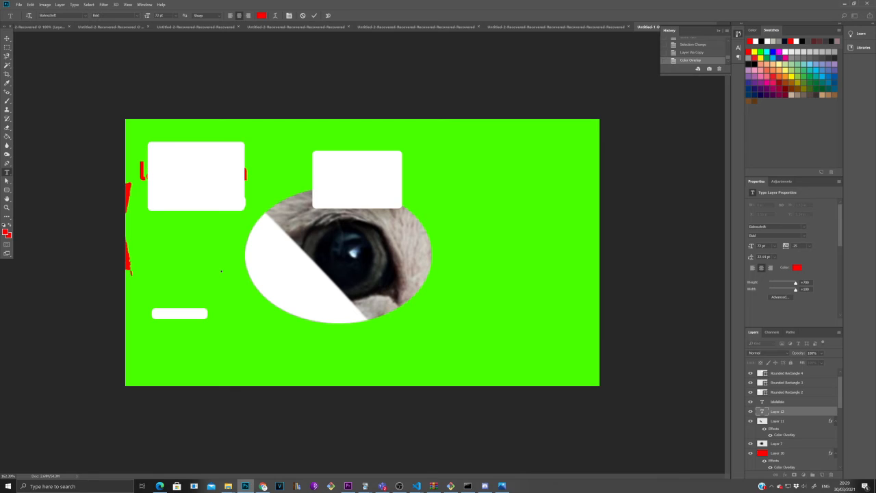
text(happyjshdjkhs)
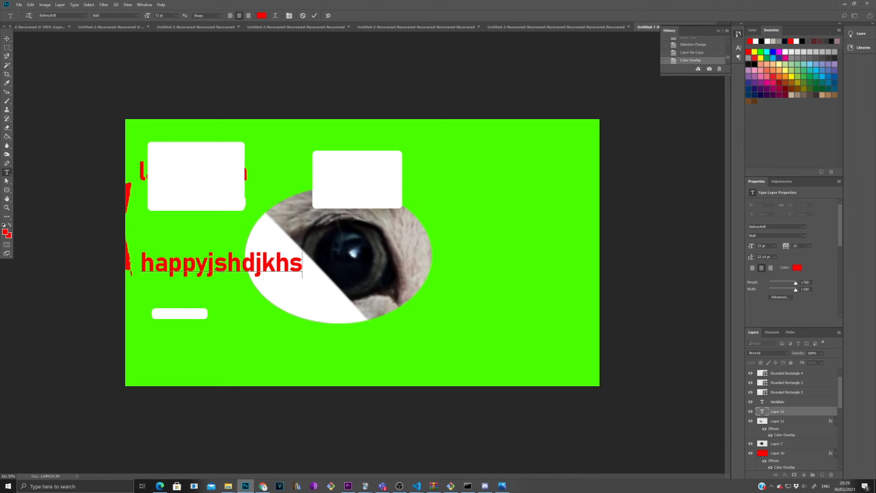
click(7, 190)
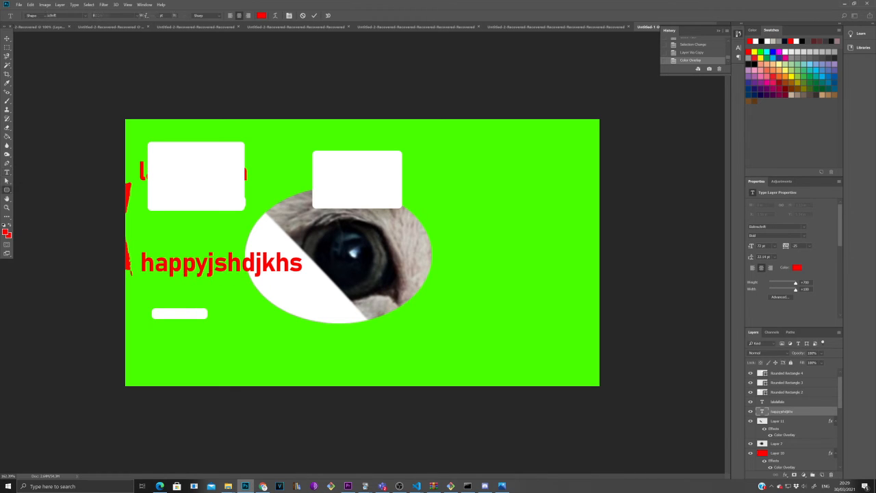
click(7, 181)
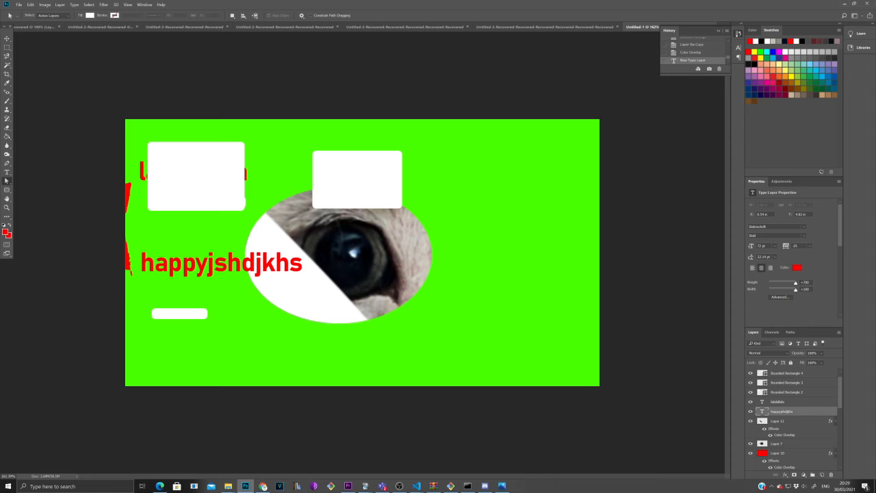
Draw two white rounded rectangles, about 326 × 216 px over the new text and about 113 × 176 px across the canvas's lower edge
right_click(7, 180)
key(u)
drag(193, 240, 312, 318)
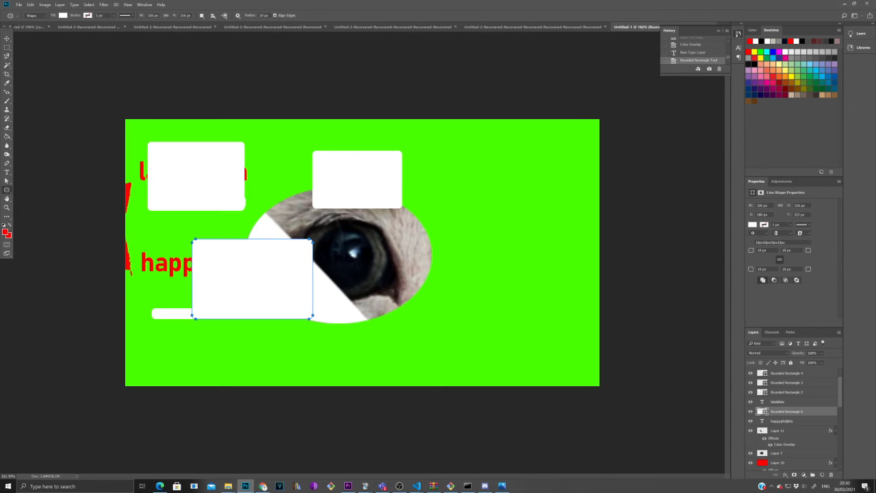
drag(230, 434, 191, 373)
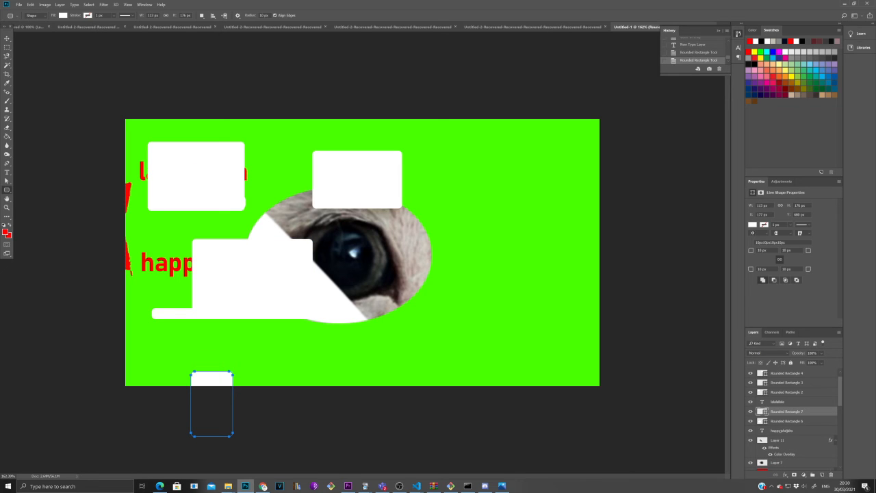
Try drawing a large five-sided polygon across the canvas, and undo it
right_click(7, 189)
click(37, 208)
drag(324, 161, 642, 362)
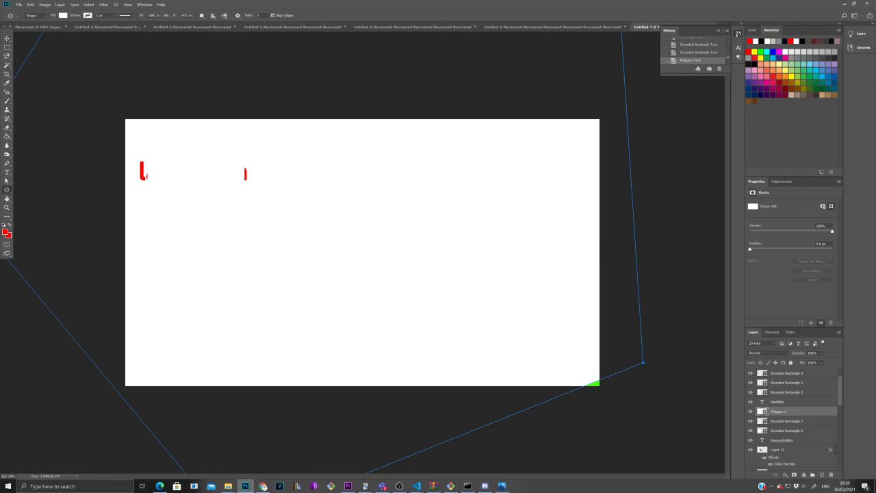
key(ctrl+z)
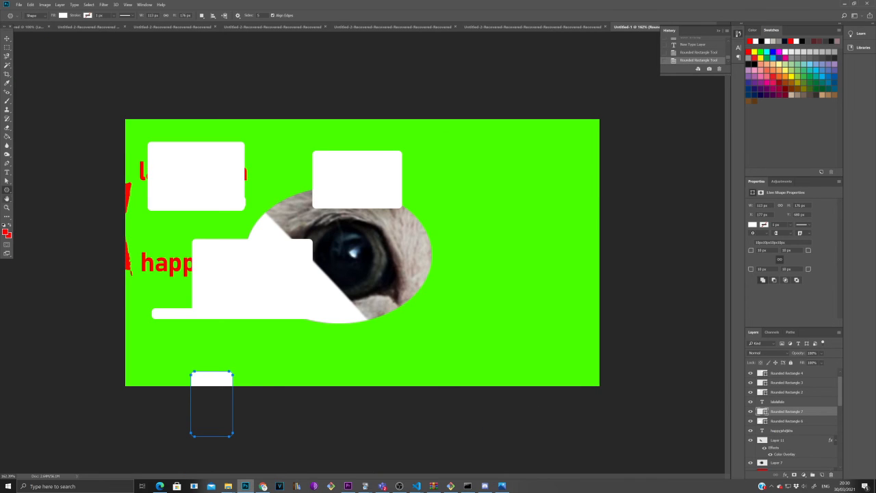
Rotate the canvas view almost upside down with the Rotate View tool and zoom out to about 128%
key(h)
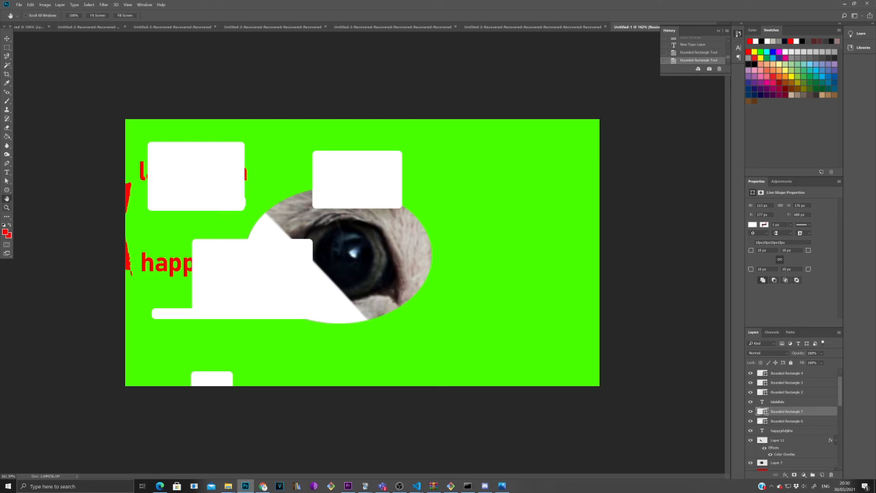
right_click(7, 199)
click(37, 205)
drag(226, 253, 496, 217)
click(7, 207)
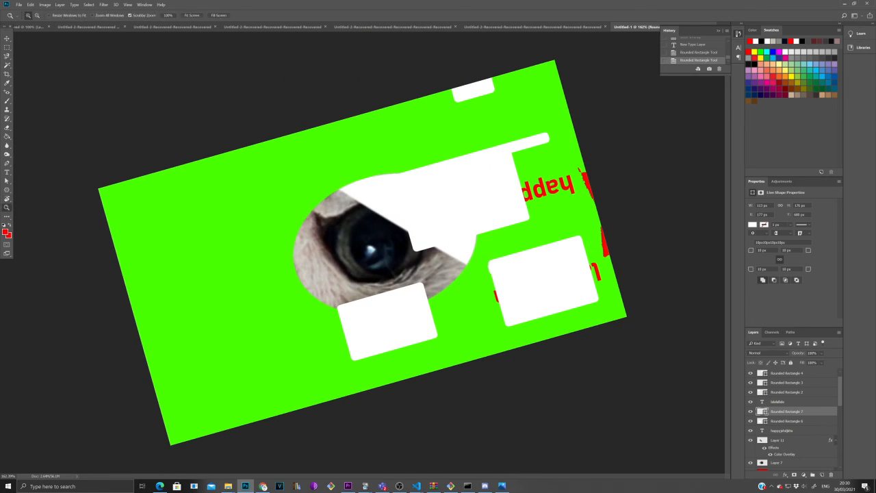
mouse_move(220, 265)
mouse_down()
mouse_move(314, 264)
mouse_move(206, 264)
mouse_up()
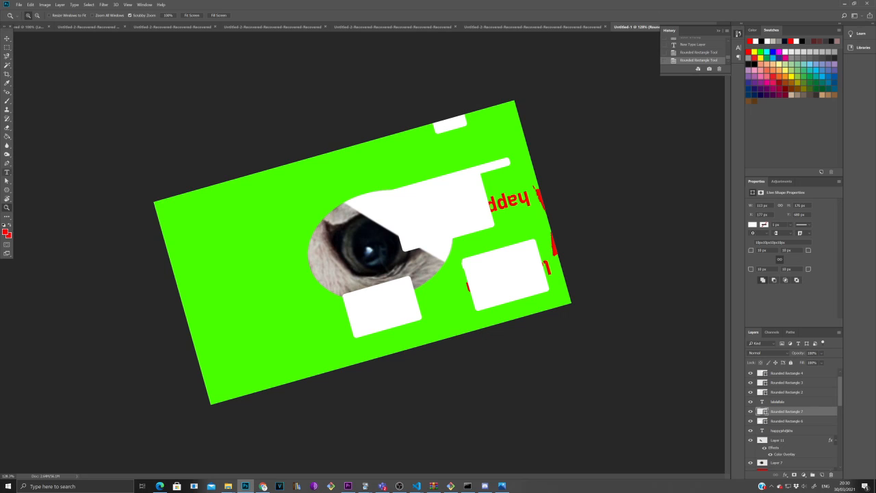
click(7, 216)
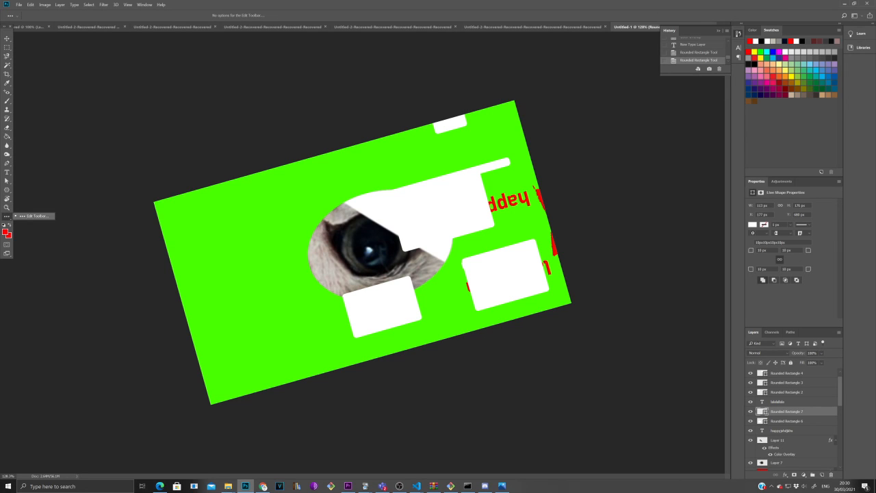
click(6, 233)
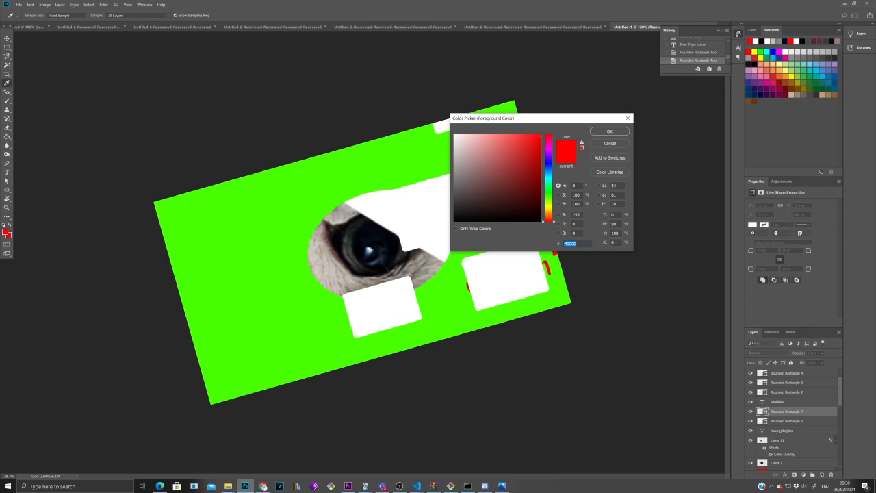
key(Escape)
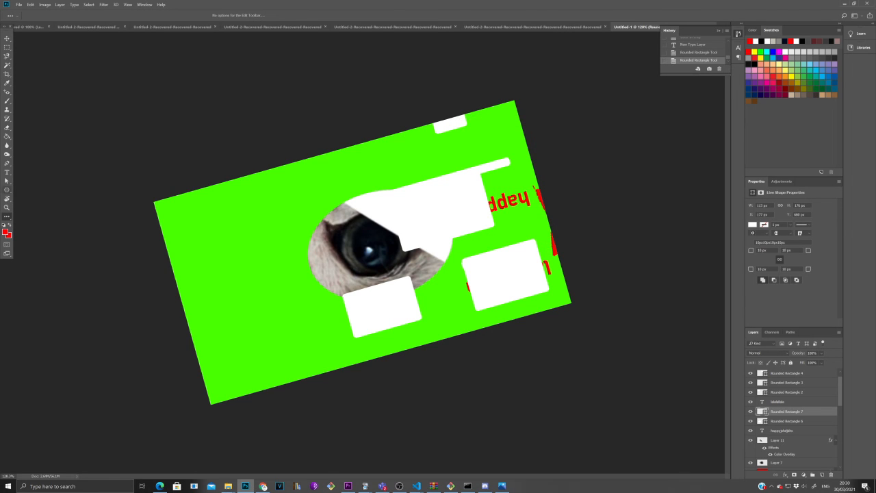
Rotate the canvas view back to nearly upright with the Rotate View tool
click(7, 199)
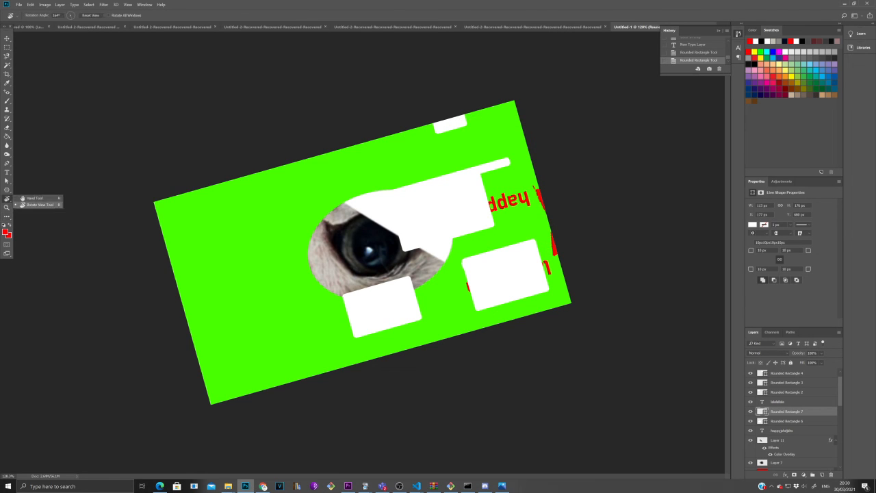
click(38, 205)
drag(465, 206, 251, 272)
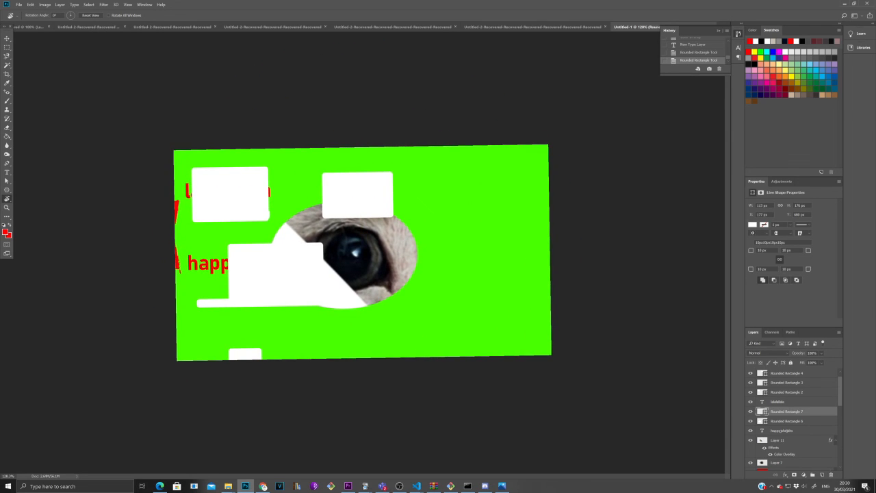
click(19, 5)
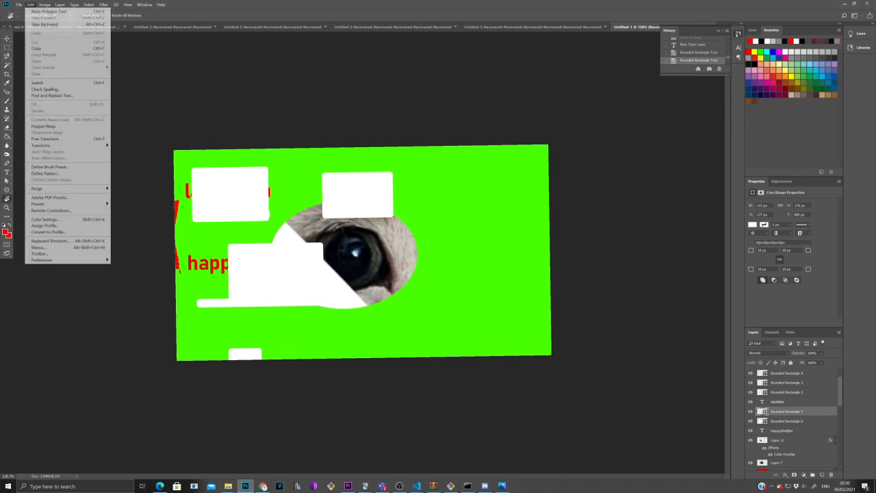
click(30, 5)
click(30, 5)
mouse_move(45, 5)
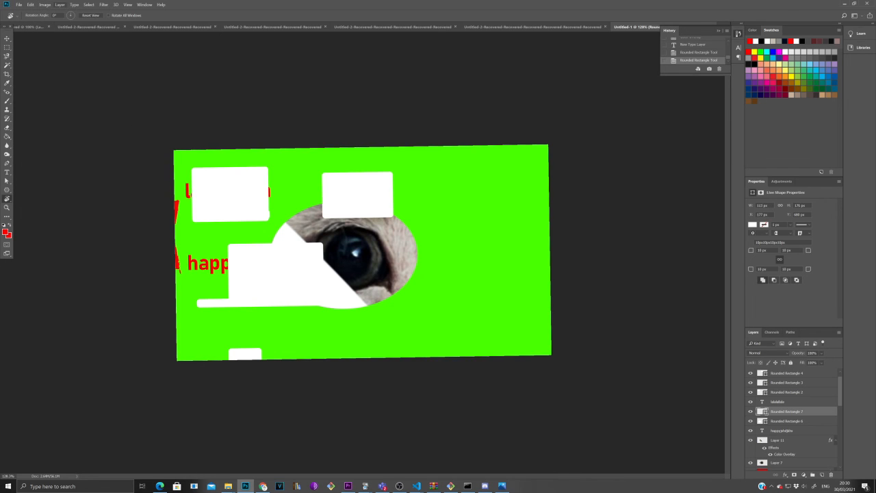
click(74, 5)
click(89, 5)
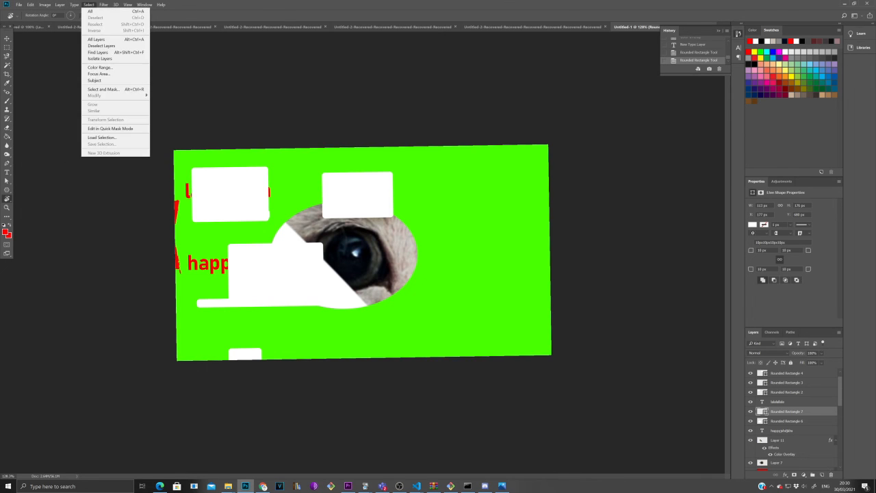
click(103, 5)
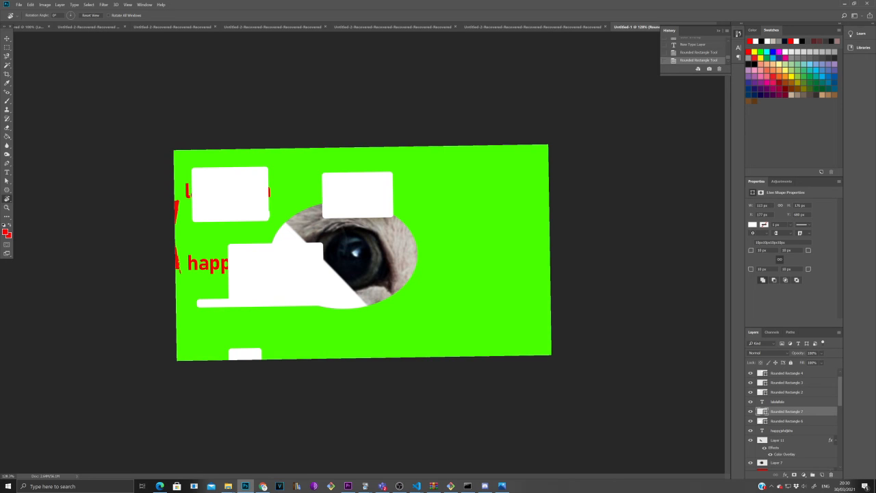